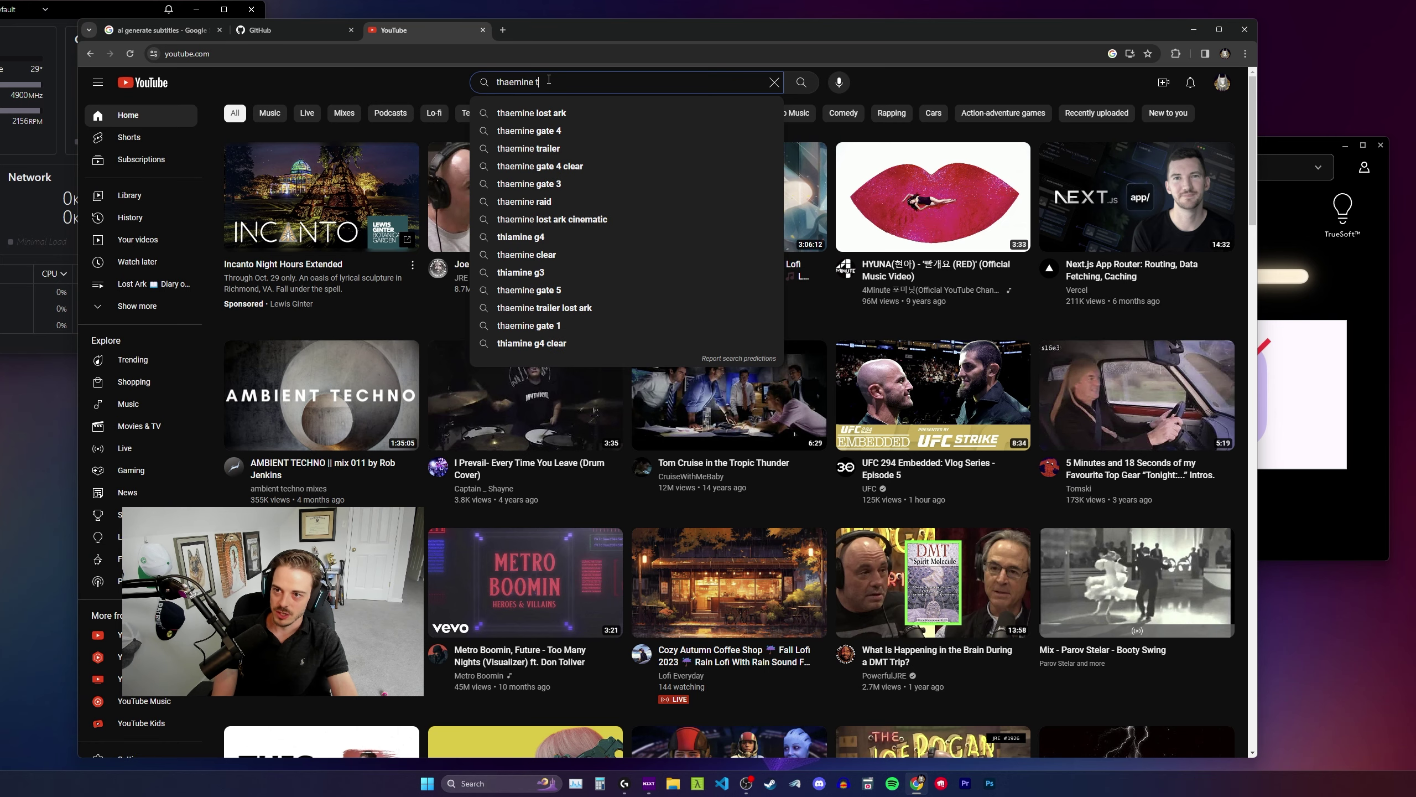
type("railer")
Step: Run the YouTube search for 'thaemine trailer'
key("Return")
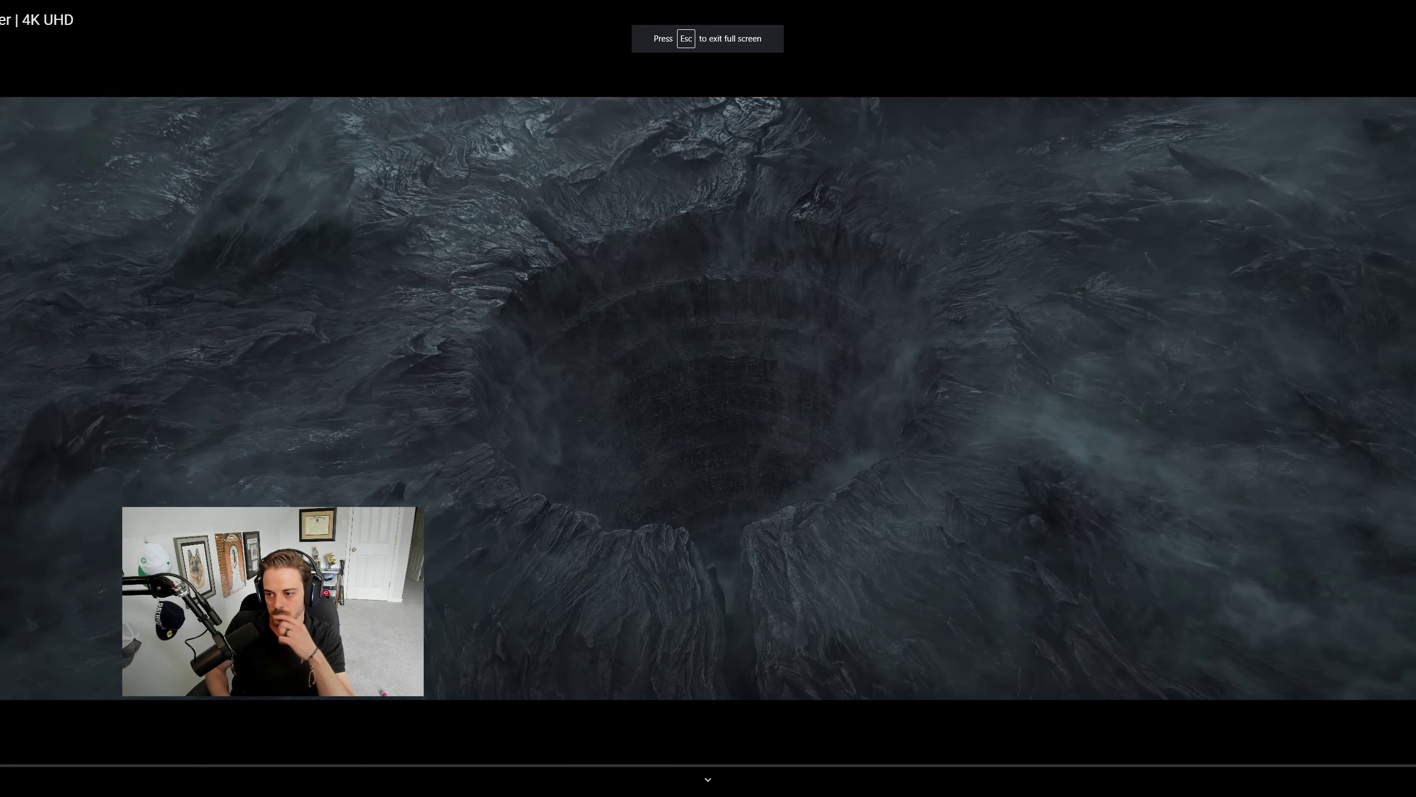
Step: Raise the fullscreen Thaemine trailer's playback volume to 88
key("Up")
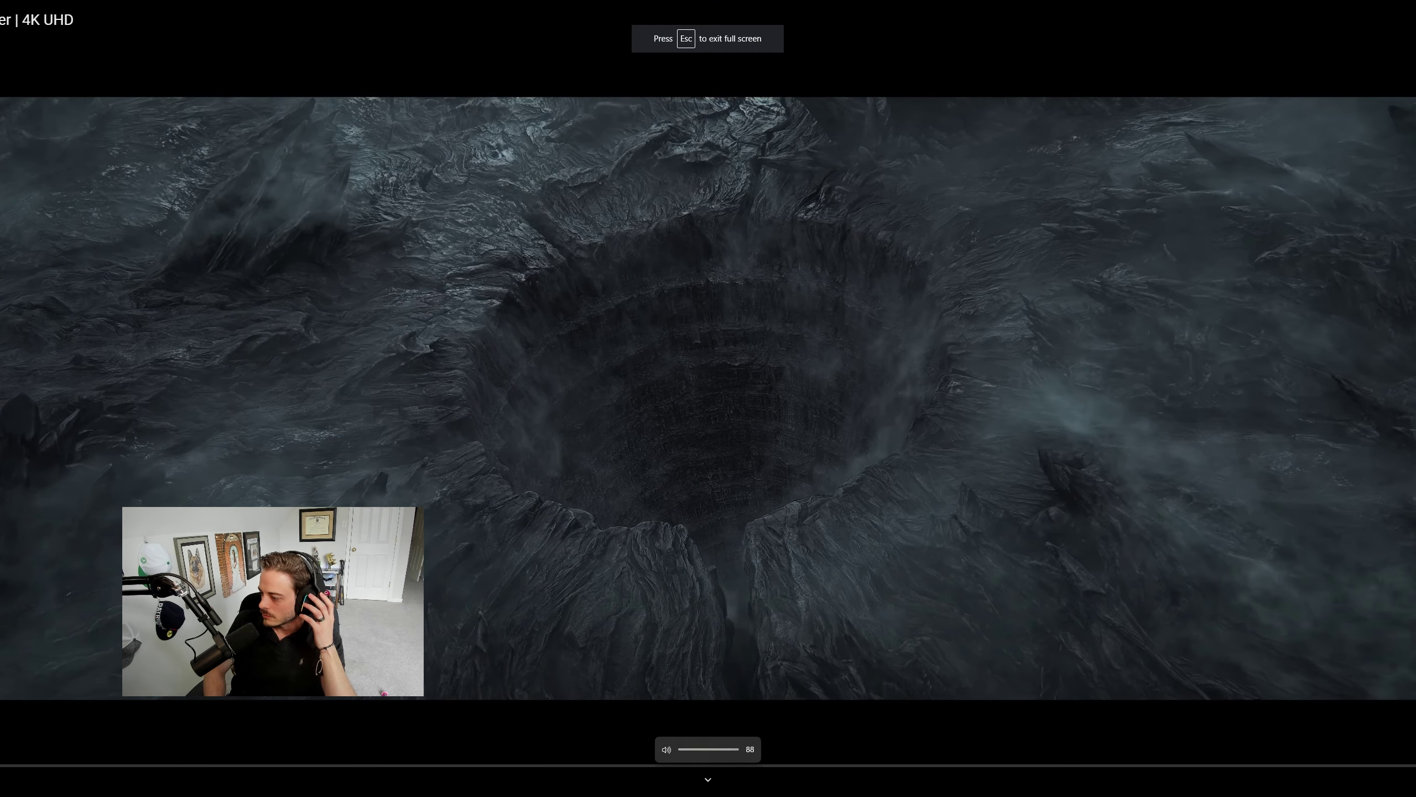